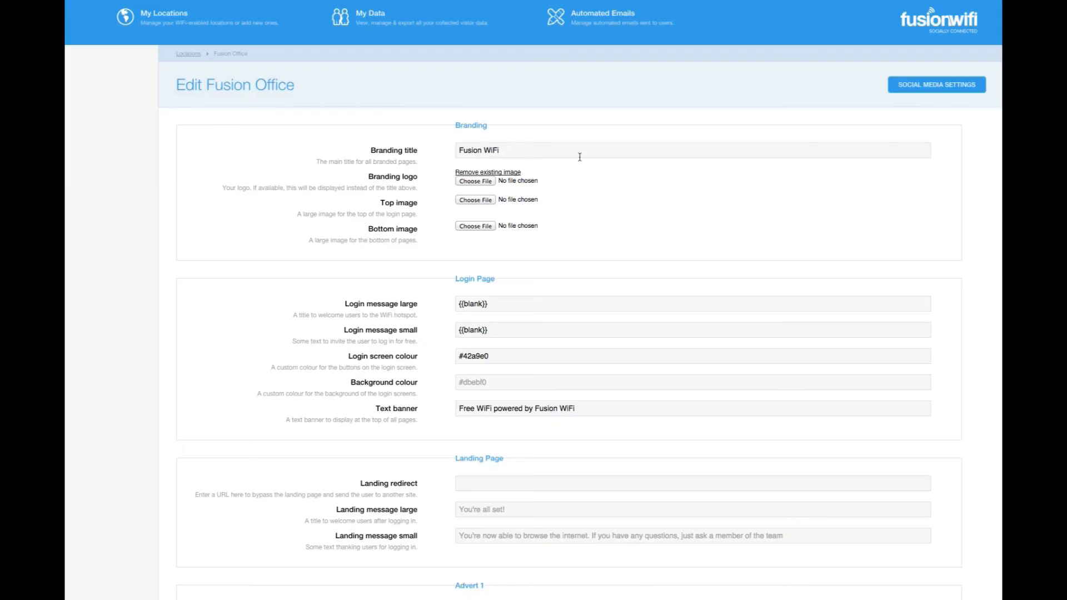
Step: Open Social Media Settings for Fusion Office and begin installing Facebook as a provider
{"action": "left_click", "coordinate": [947, 88]}
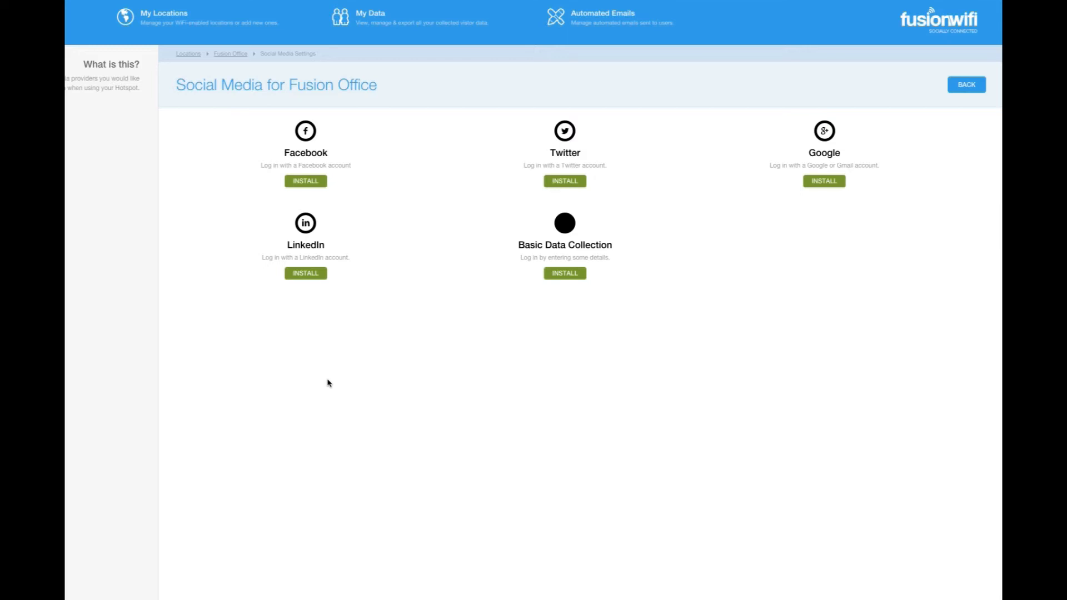
{"action": "left_click", "coordinate": [298, 183]}
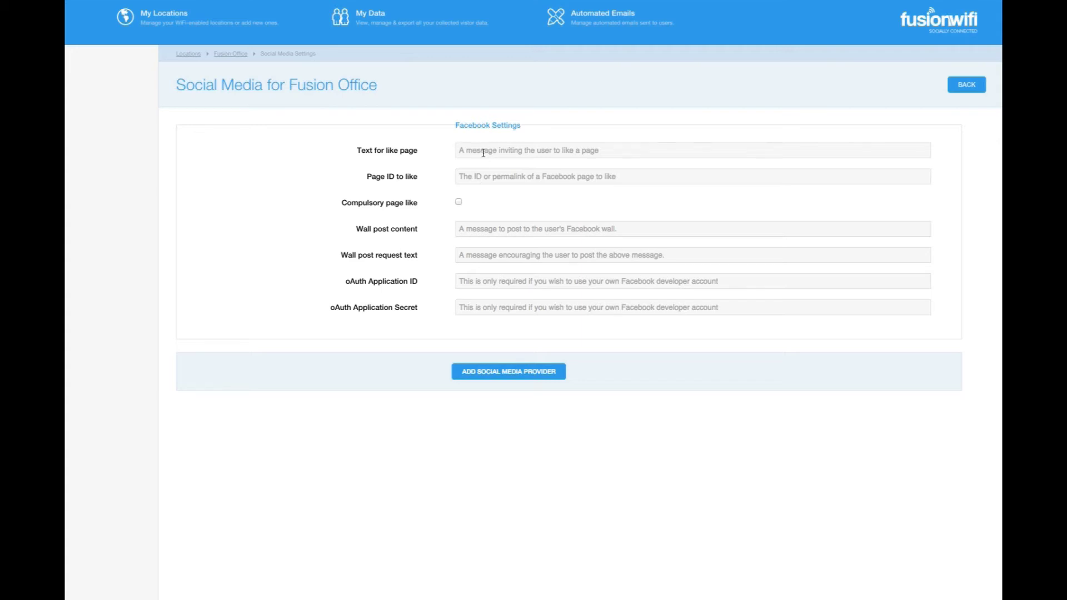
Step: Add Facebook with like text 'Please like our Facebook Page', page ID fusionwifi, compulsory like
{"action": "left_click", "coordinate": [483, 153]}
{"action": "type", "text": "Please like our Facebook Page"}
{"action": "left_click", "coordinate": [479, 175]}
{"action": "type", "text": "fusionwifi"}
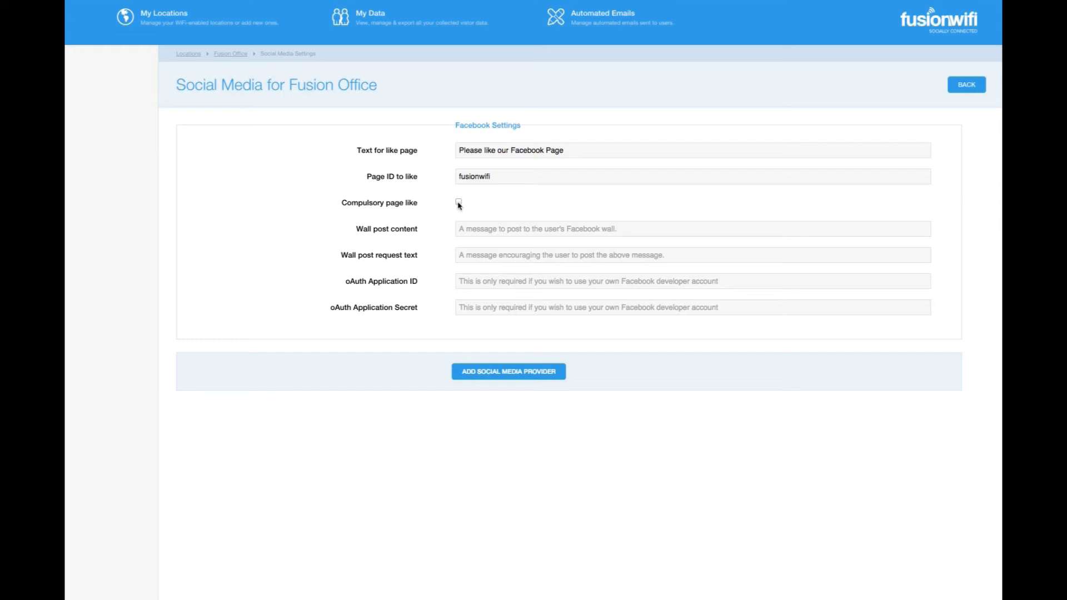
{"action": "left_click", "coordinate": [459, 203]}
{"action": "left_click", "coordinate": [524, 376]}
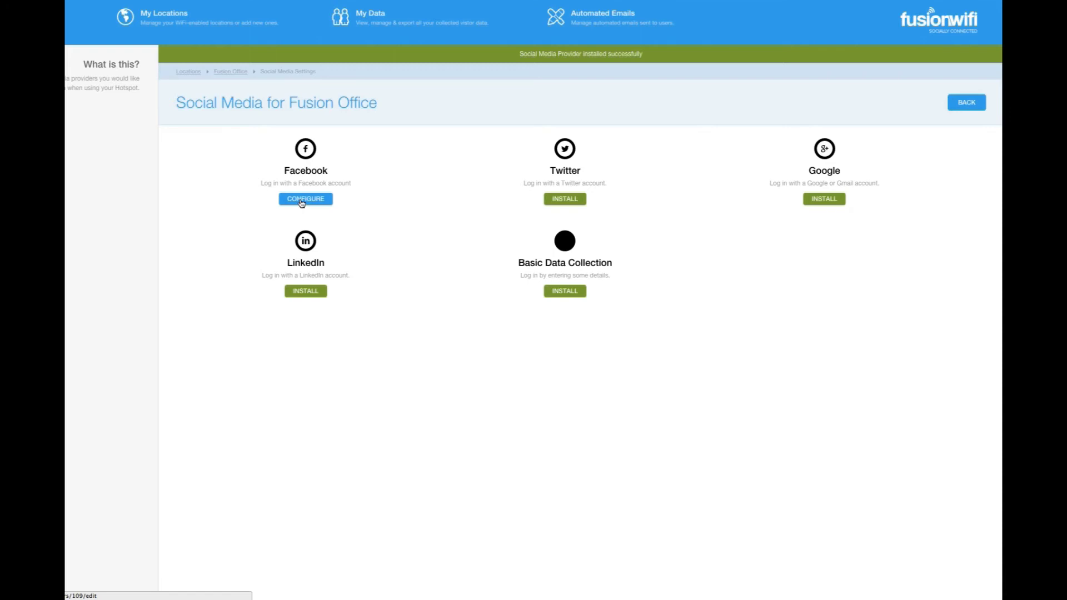
Step: Paste in Facebook wall post content and the 'Please share with your friends!' request, then save
{"action": "left_click", "coordinate": [305, 200]}
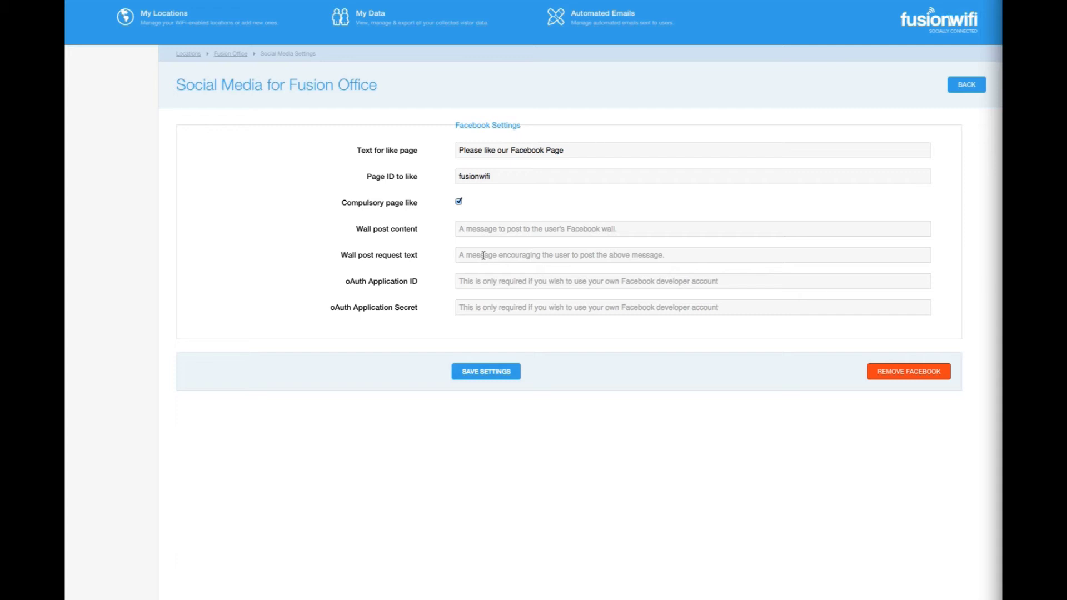
{"action": "left_click", "coordinate": [474, 230]}
{"action": "type", "text": "I'm enjoying using Free WiFi by Fusion WiFi!"}
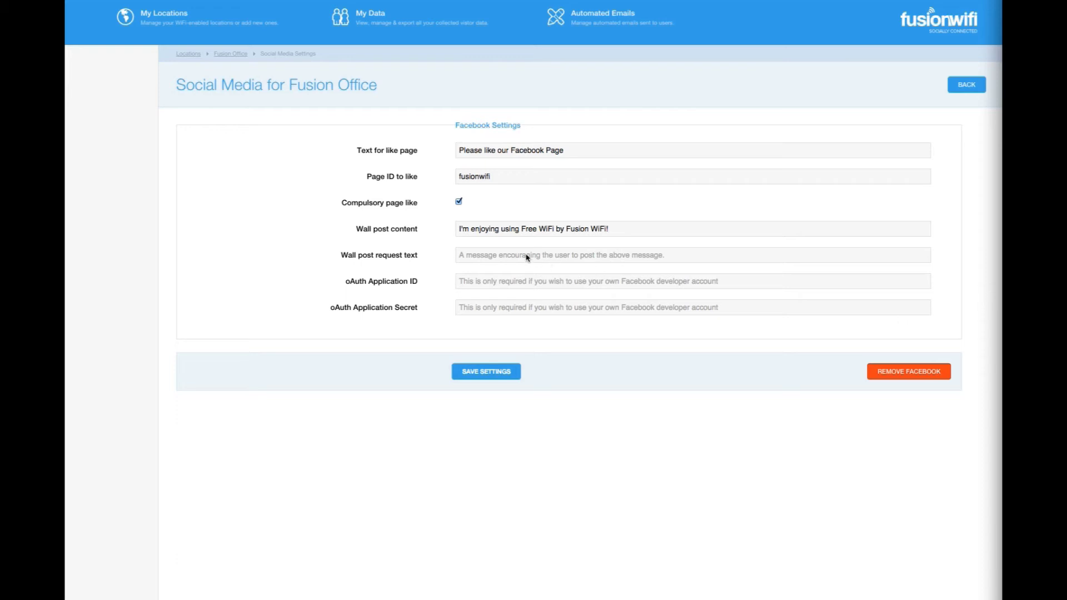
{"action": "type", "text": "Please share with your friends!"}
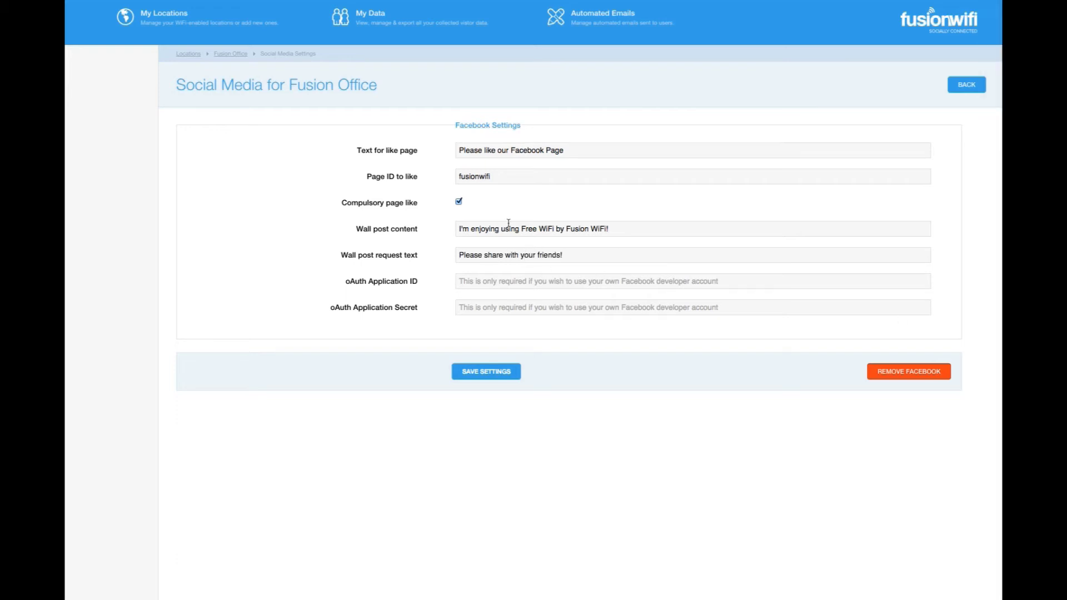
{"action": "left_click", "coordinate": [487, 373]}
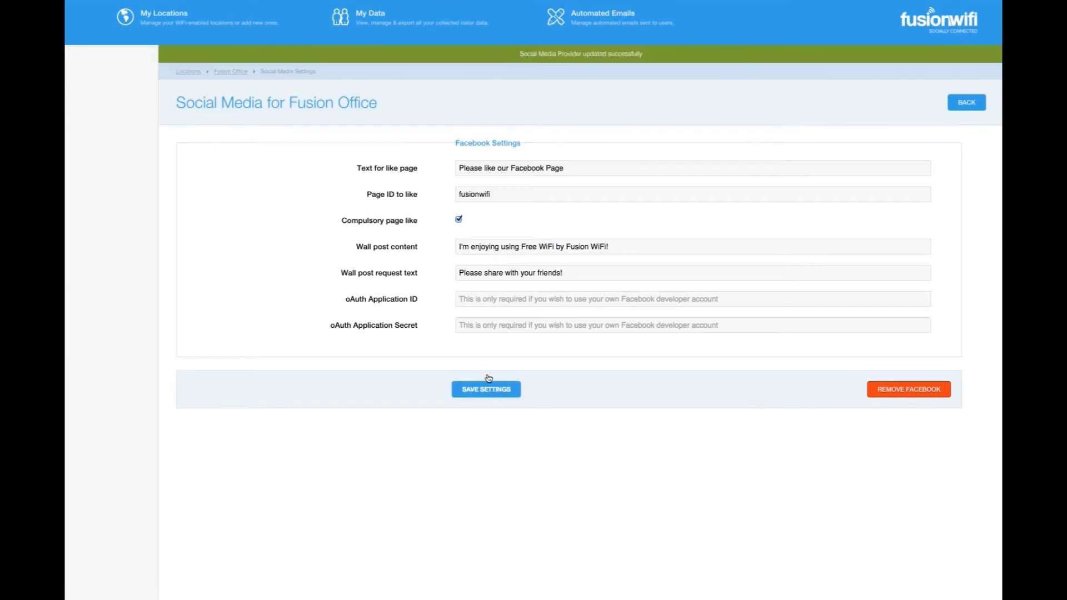
{"action": "left_click", "coordinate": [969, 104]}
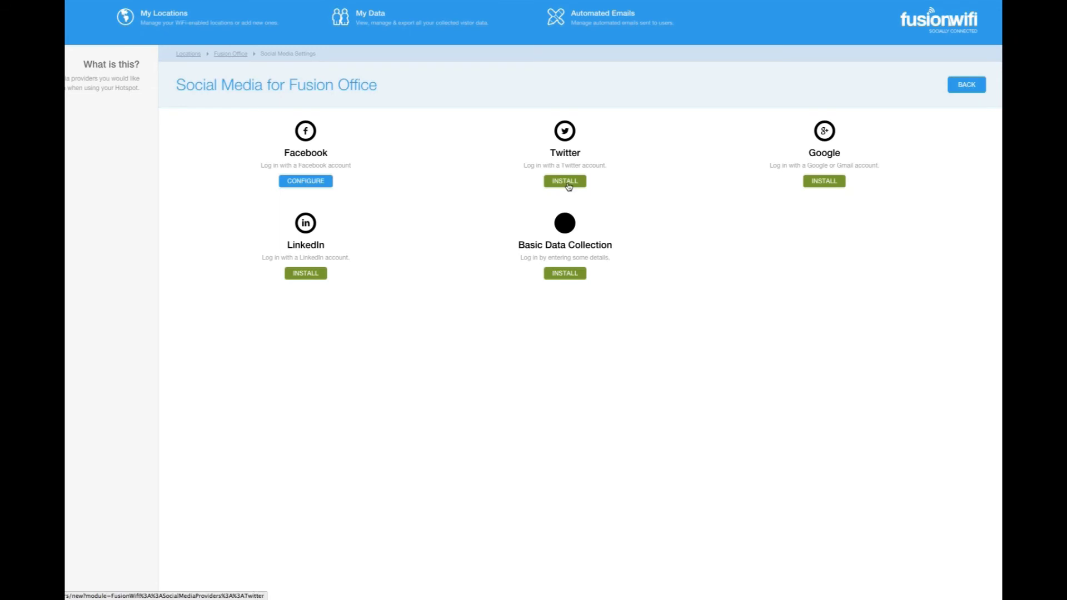
{"action": "left_click", "coordinate": [565, 182]}
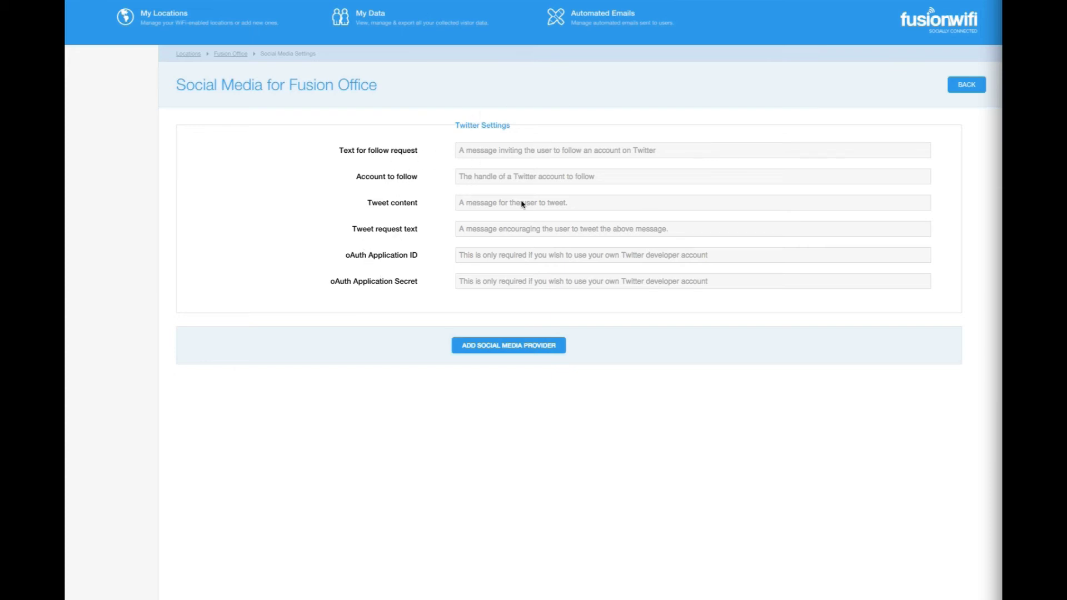
{"action": "left_click", "coordinate": [473, 153]}
{"action": "type", "text": "Please follow us on Twitter!"}
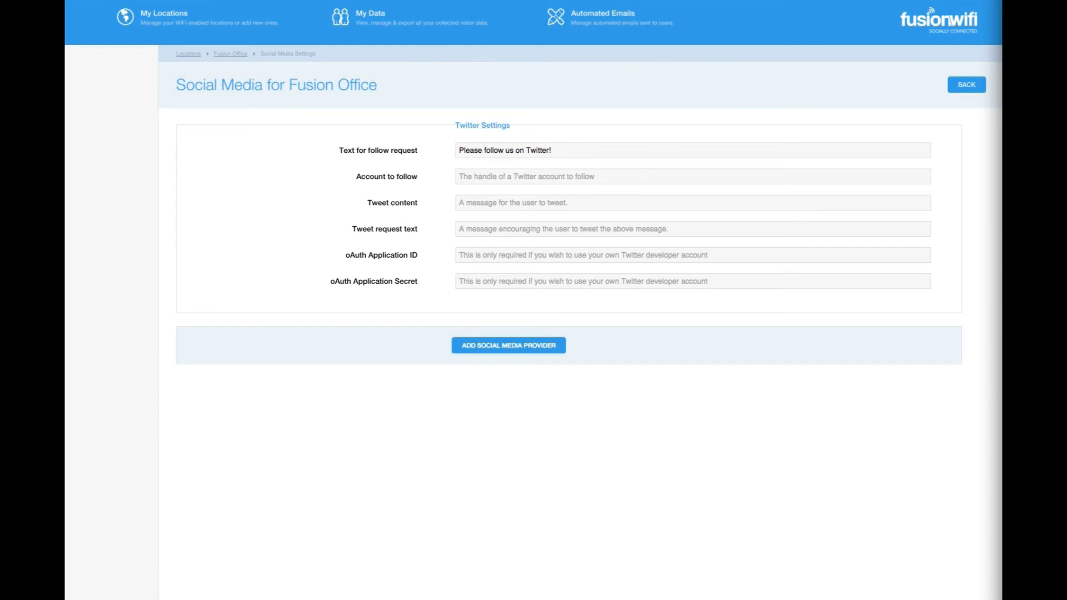
{"action": "left_click", "coordinate": [476, 178]}
{"action": "type", "text": "@fusionwifi"}
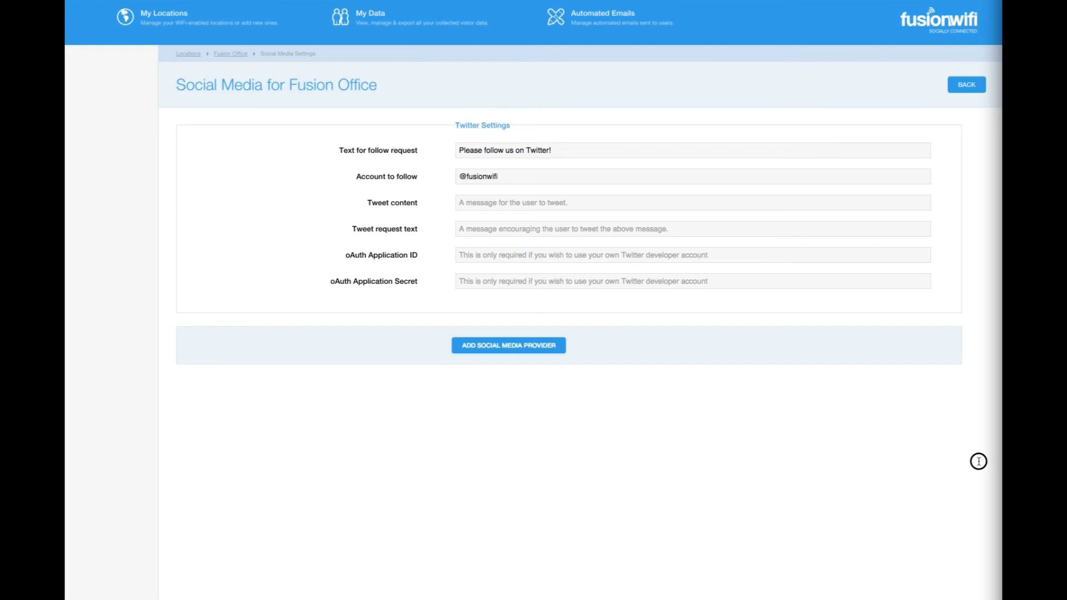
{"action": "left_click", "coordinate": [479, 207]}
{"action": "type", "text": "I'm using Free #socialwifi by @fusionwifi"}
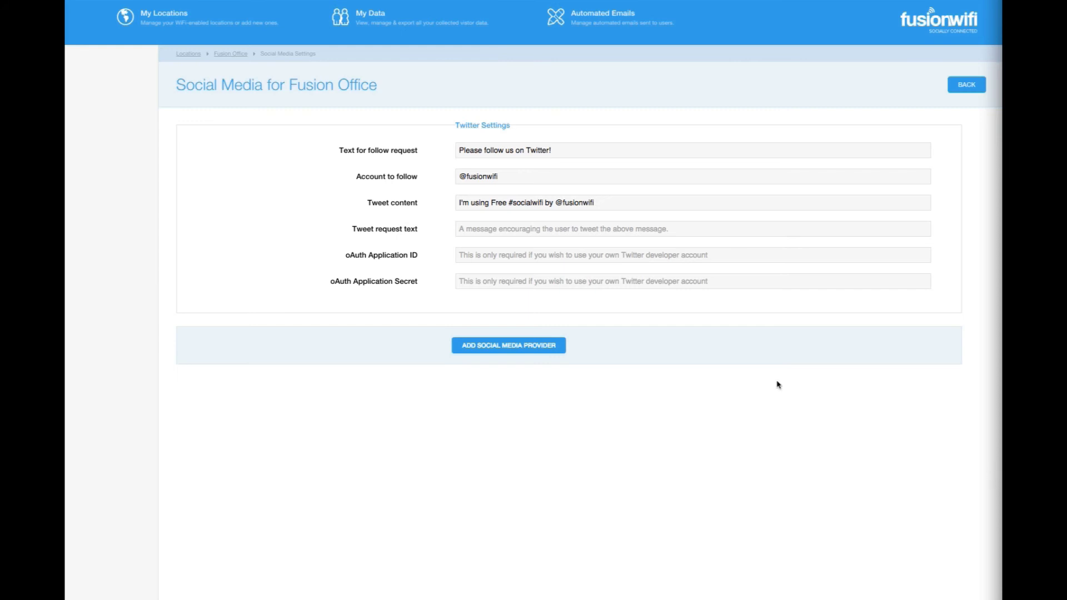
{"action": "left_click", "coordinate": [495, 233]}
{"action": "type", "text": "Tweet to your followers!"}
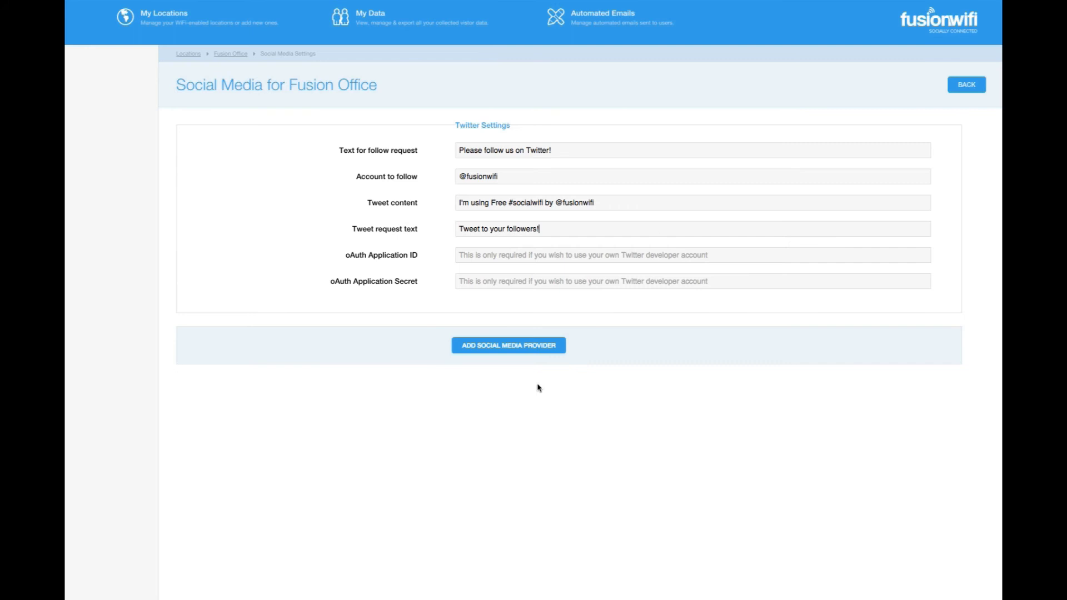
{"action": "left_click", "coordinate": [530, 349]}
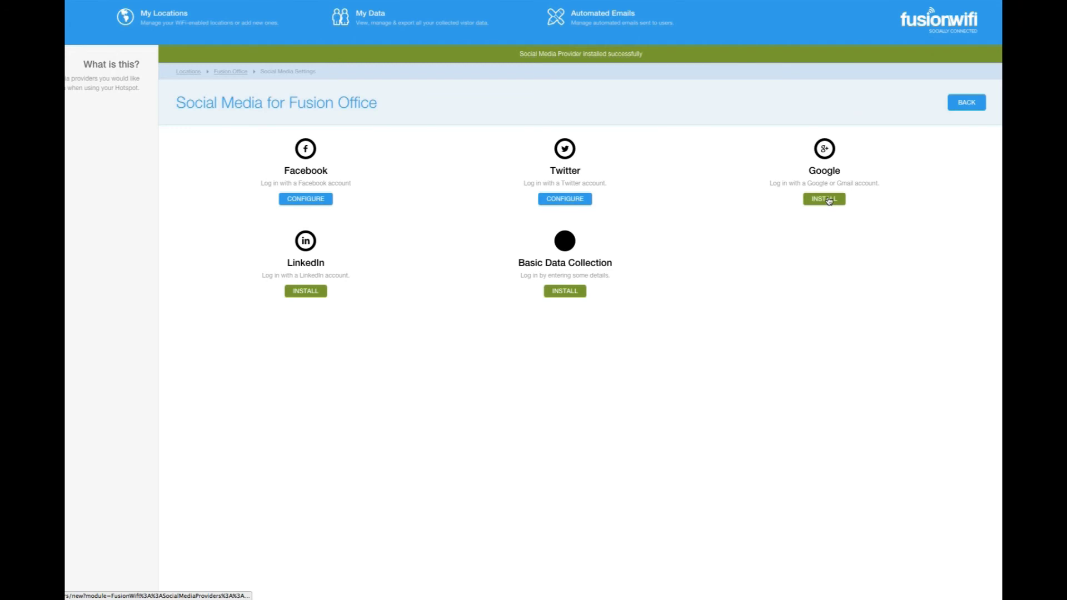
Step: Install Google, then LinkedIn, each with default provider settings
{"action": "left_click", "coordinate": [827, 199]}
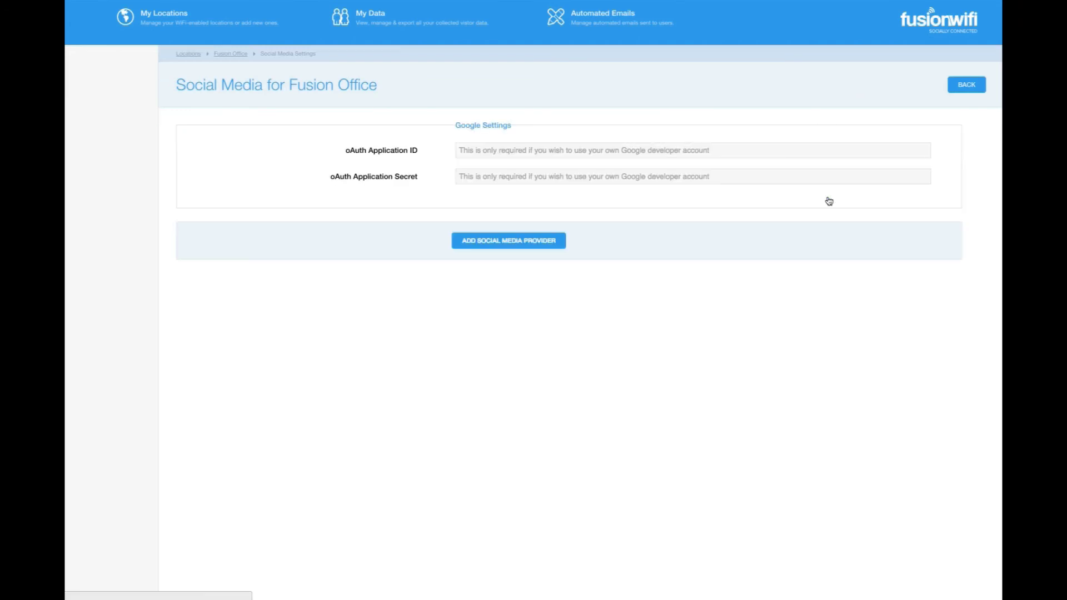
{"action": "left_click", "coordinate": [517, 246]}
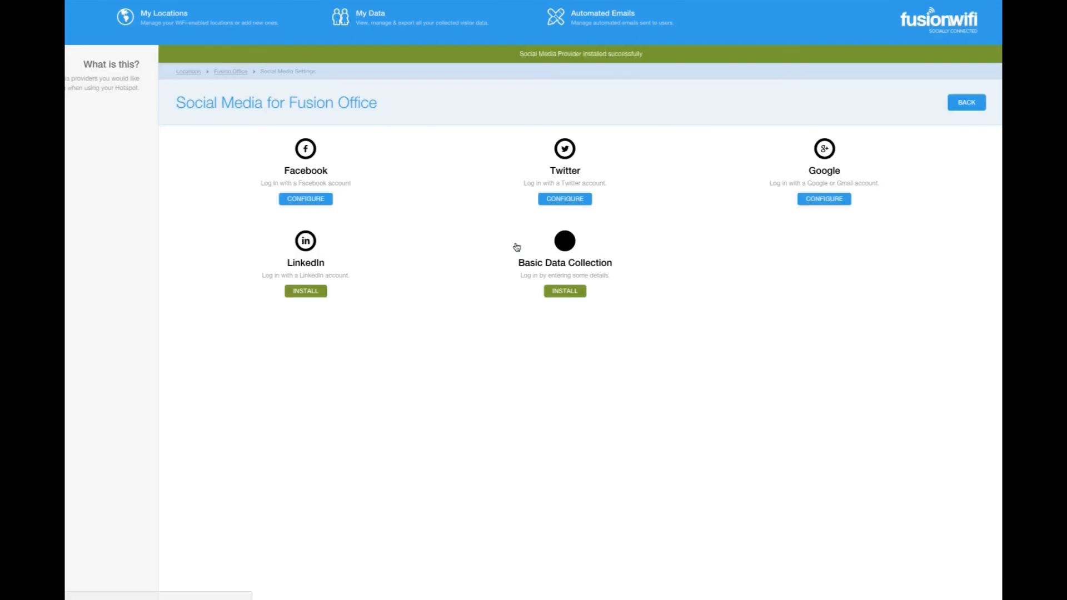
{"action": "left_click", "coordinate": [305, 291]}
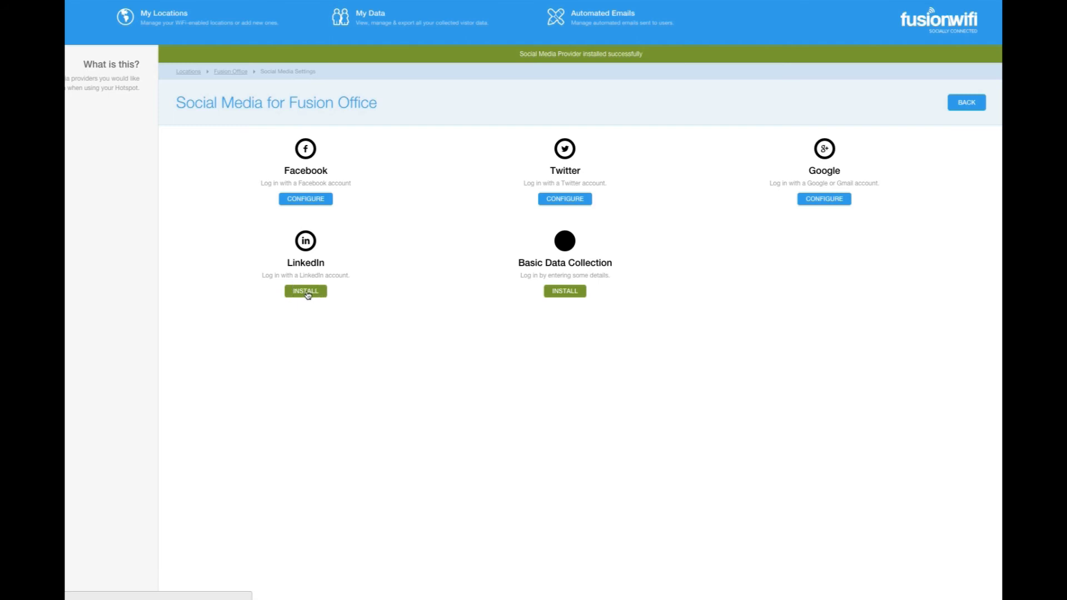
{"action": "left_click", "coordinate": [493, 243]}
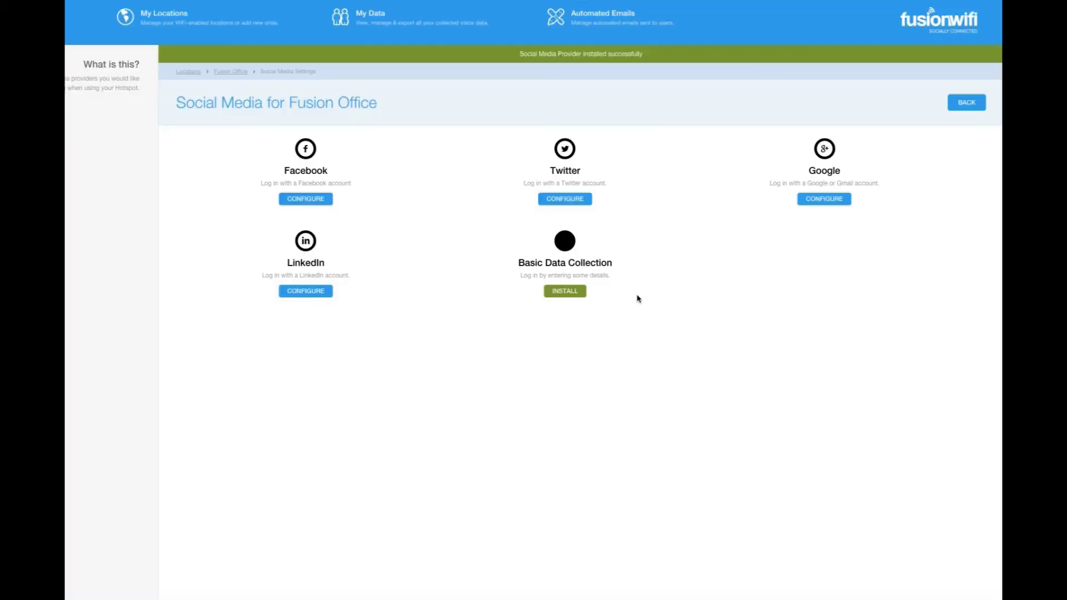
Step: Install Basic Data Collection requiring guests' Name and E-Mail Address
{"action": "left_click", "coordinate": [561, 294]}
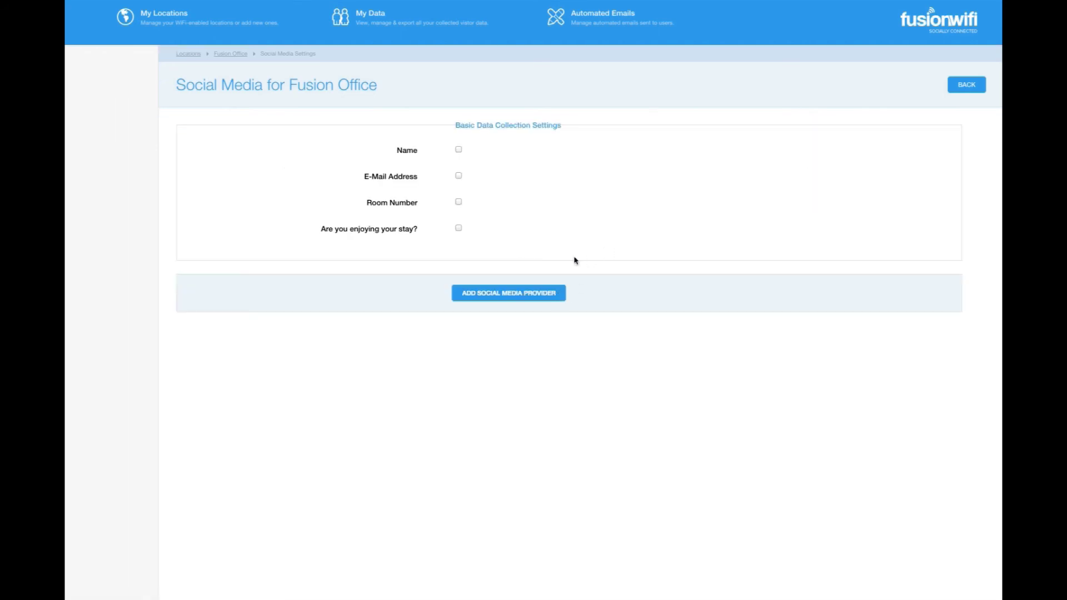
{"action": "left_click", "coordinate": [459, 150]}
{"action": "left_click", "coordinate": [459, 176]}
{"action": "left_click", "coordinate": [517, 297]}
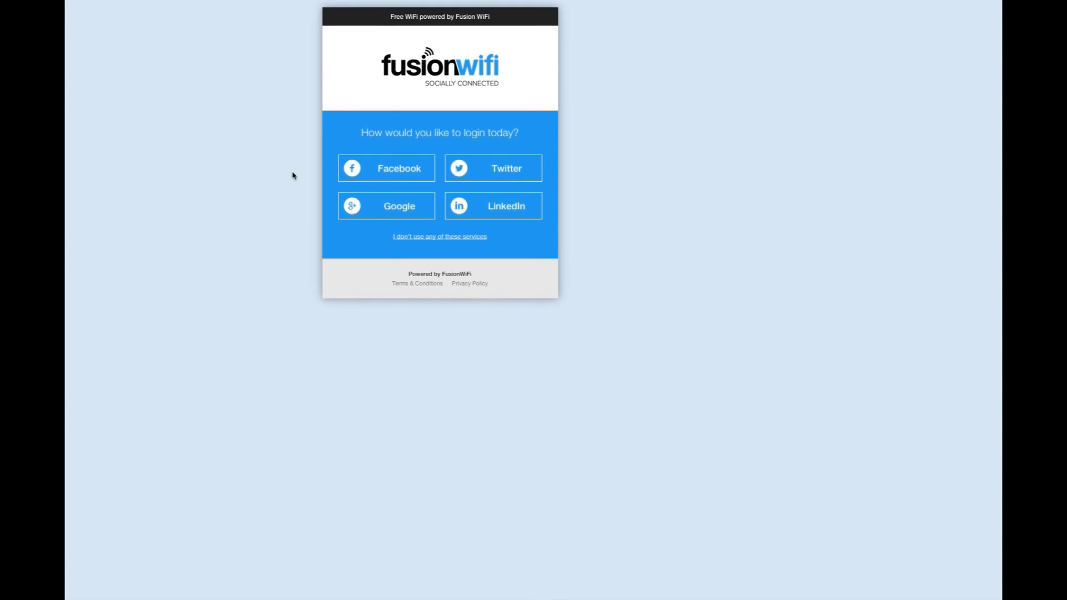
Step: Choose Facebook on the guest login page and Like the Fusion WiFi page
{"action": "left_click", "coordinate": [401, 173]}
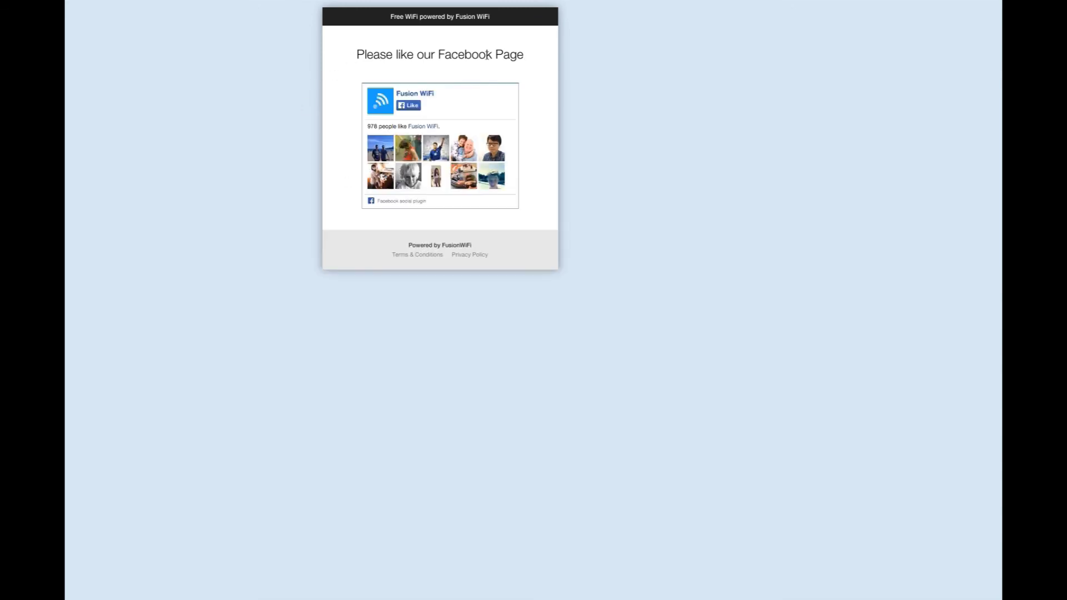
{"action": "left_click", "coordinate": [413, 108]}
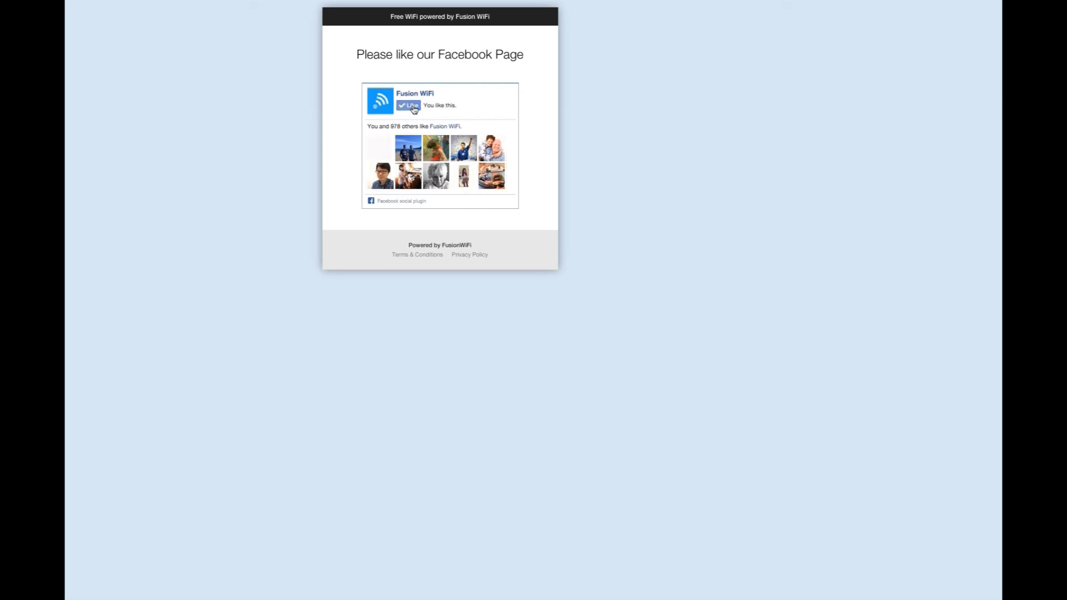